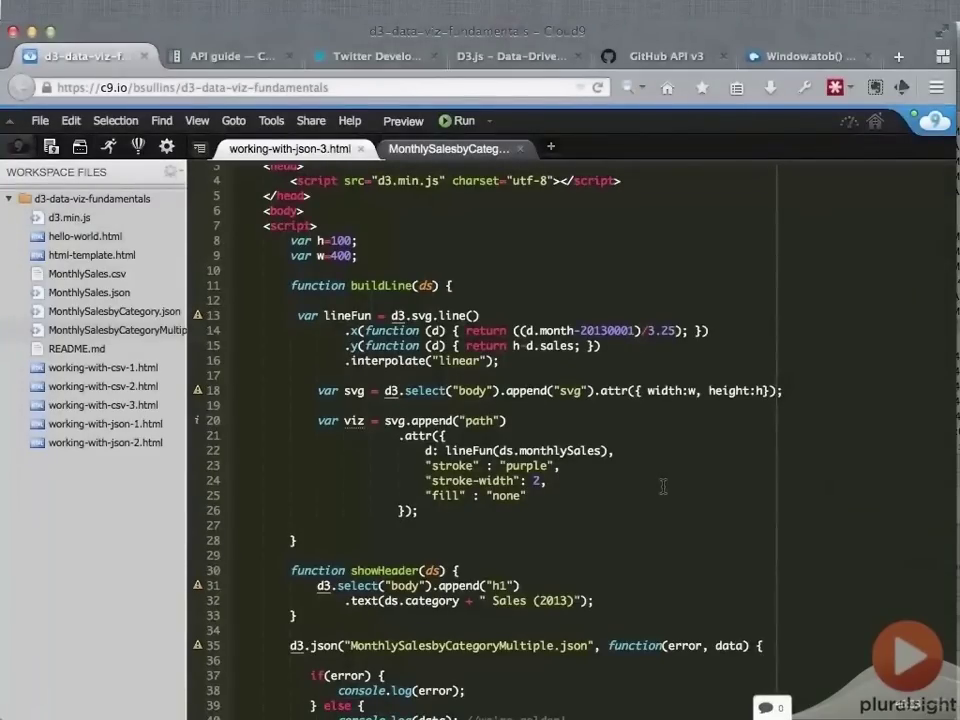
# Point out the MonthlySalesbyCategoryMultiple.json file name in the d3.json call, then switch to the GitHub API v3 docs.
pyautogui.scroll(-6, 662, 486)
pyautogui.scroll(3, 662, 486)
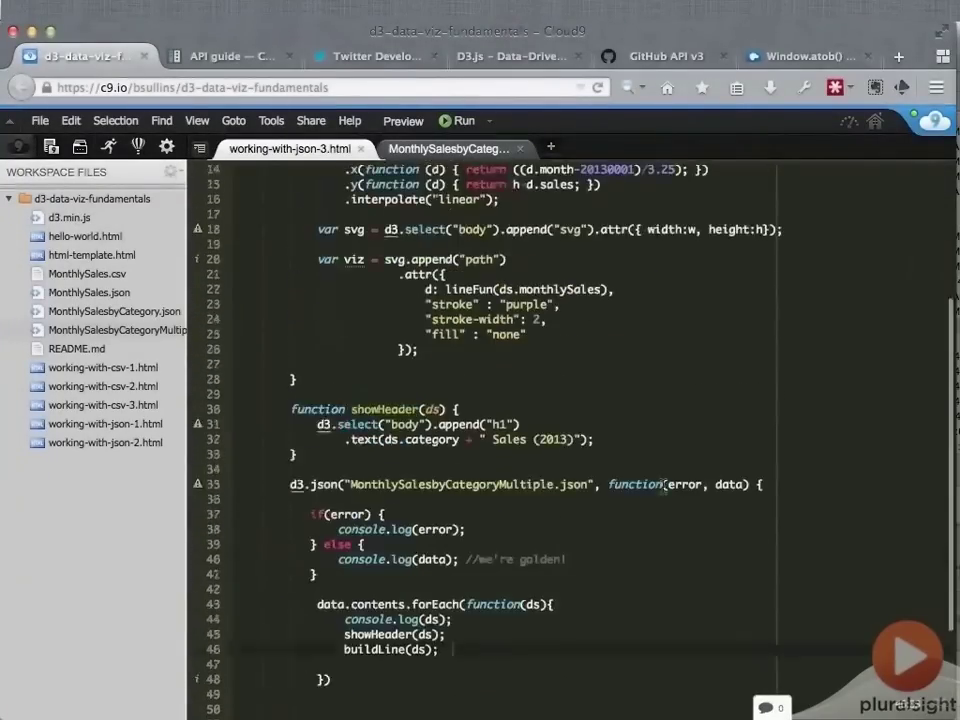
pyautogui.scroll(5, 663, 486)
pyautogui.scroll(-7, 663, 486)
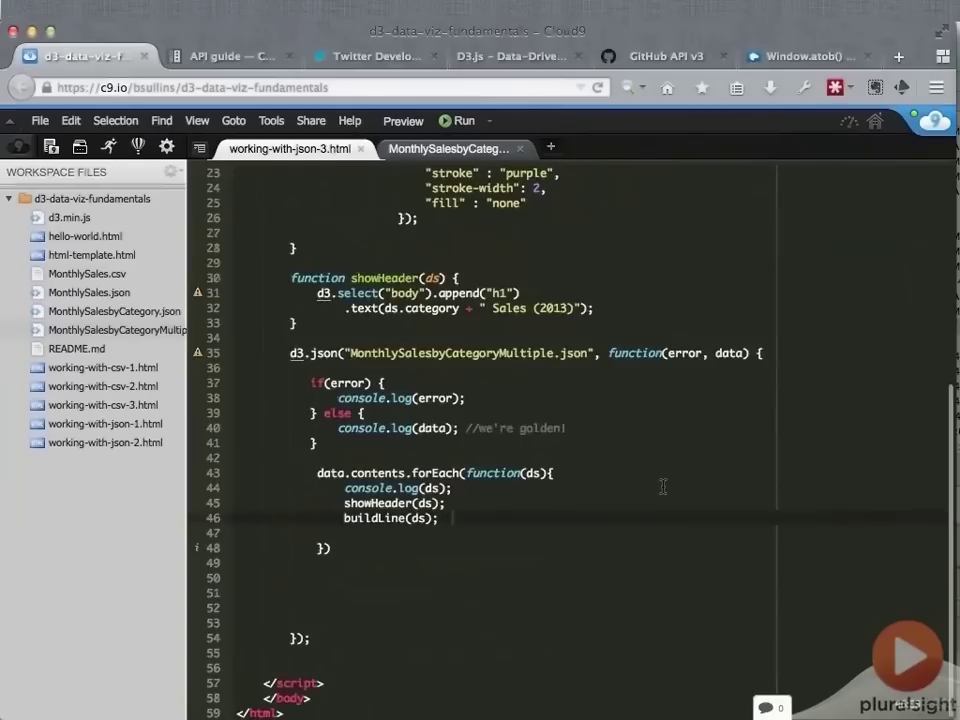
pyautogui.click(458, 355)
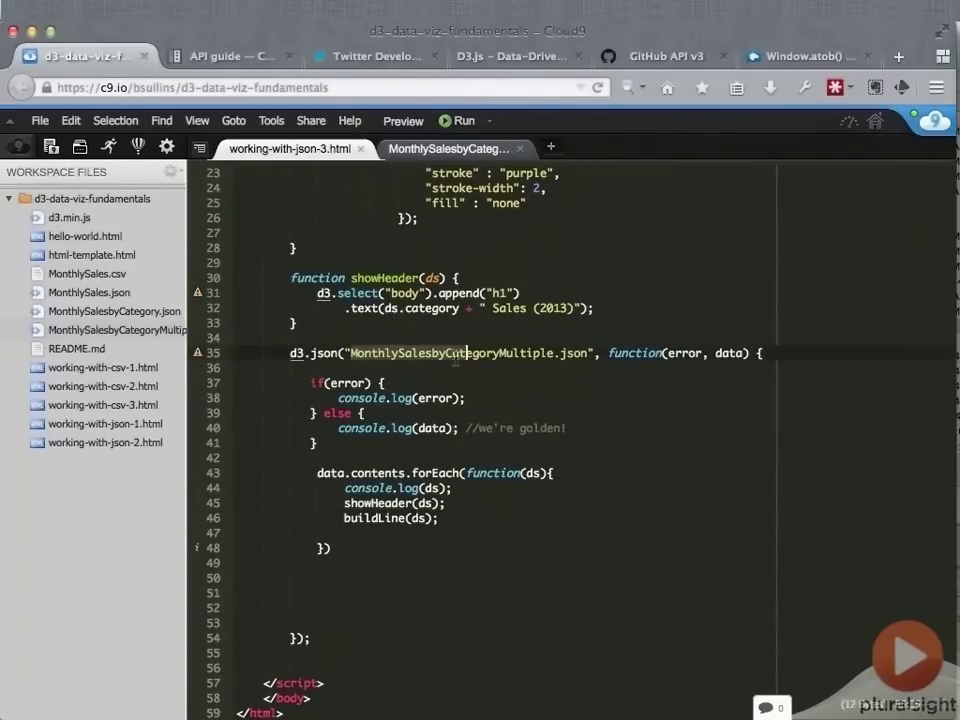
pyautogui.click(562, 353)
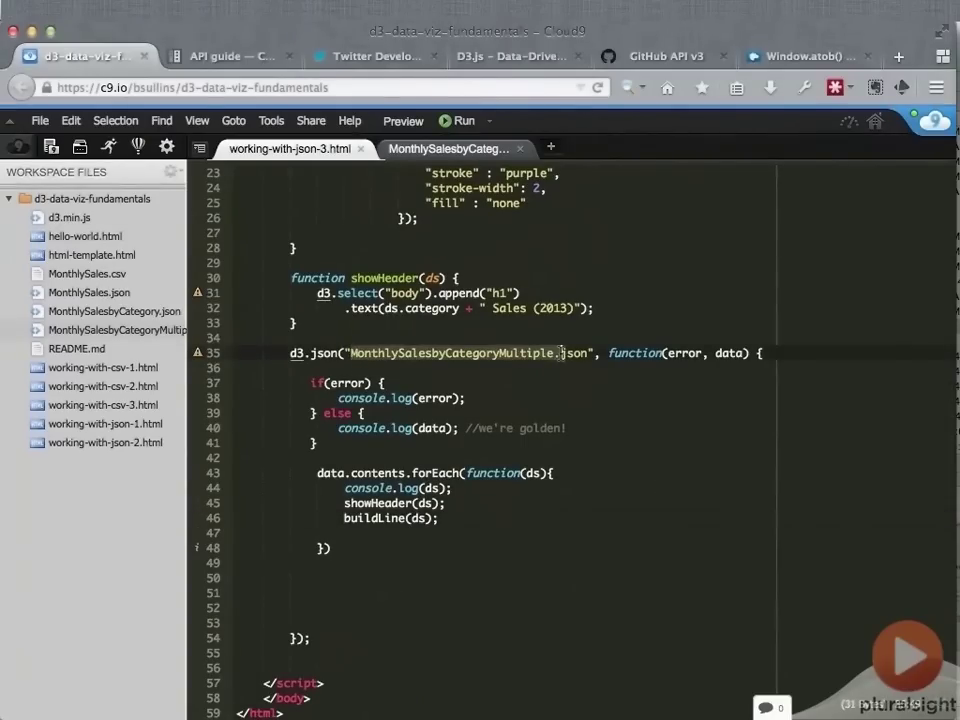
pyautogui.click(588, 355)
pyautogui.click(657, 60)
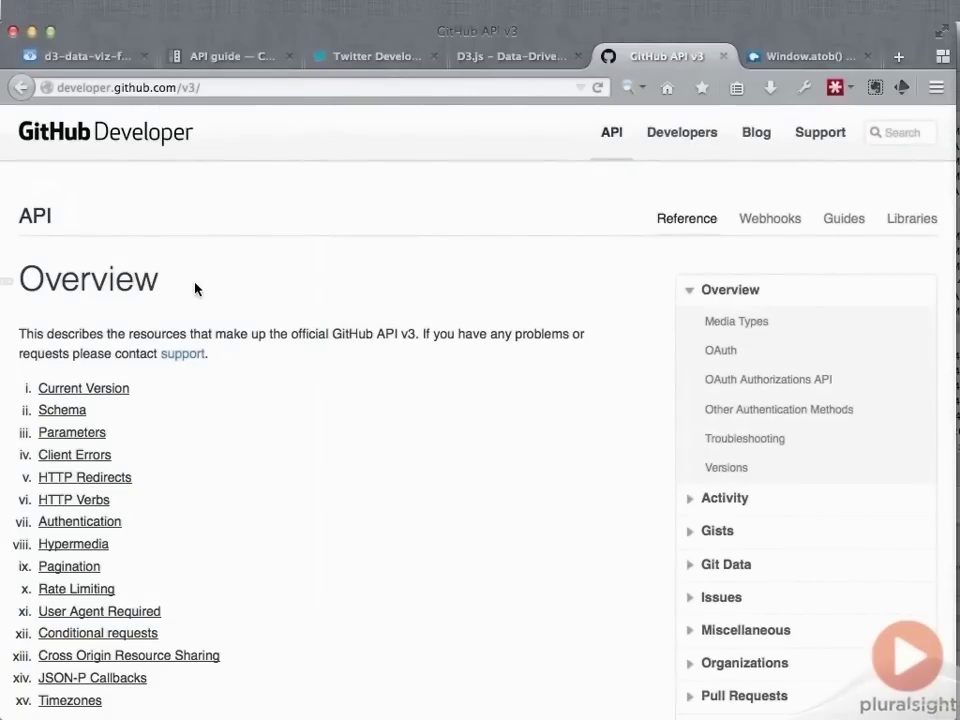
# Skim the API Overview and highlight the example request URL in the Parameters curl command.
pyautogui.scroll(-2, 196, 288)
pyautogui.scroll(-7, 196, 288)
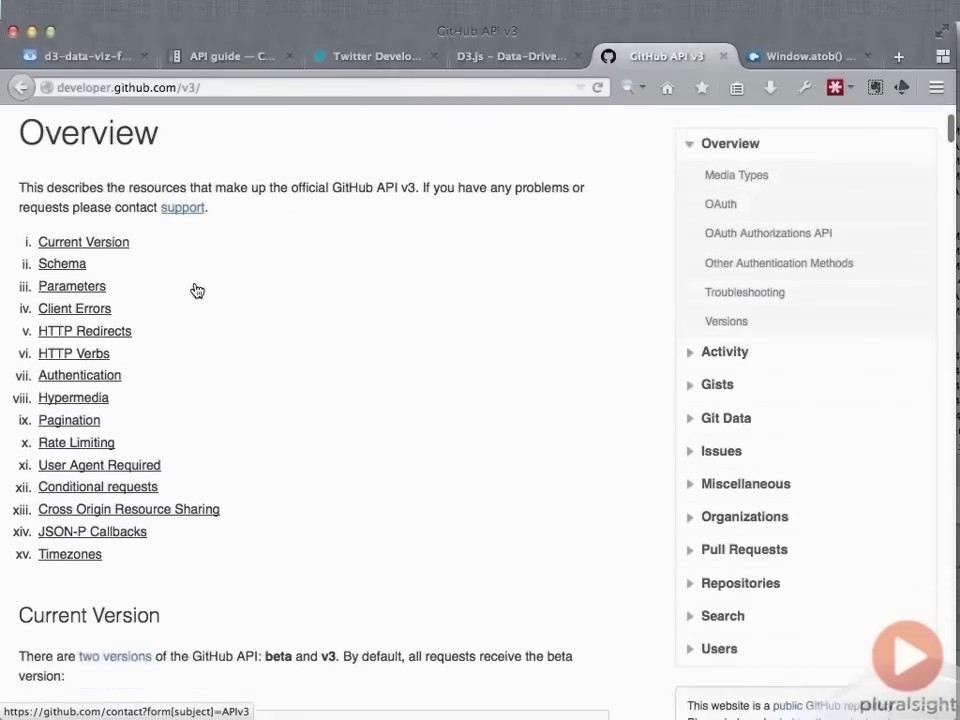
pyautogui.scroll(-10, 196, 288)
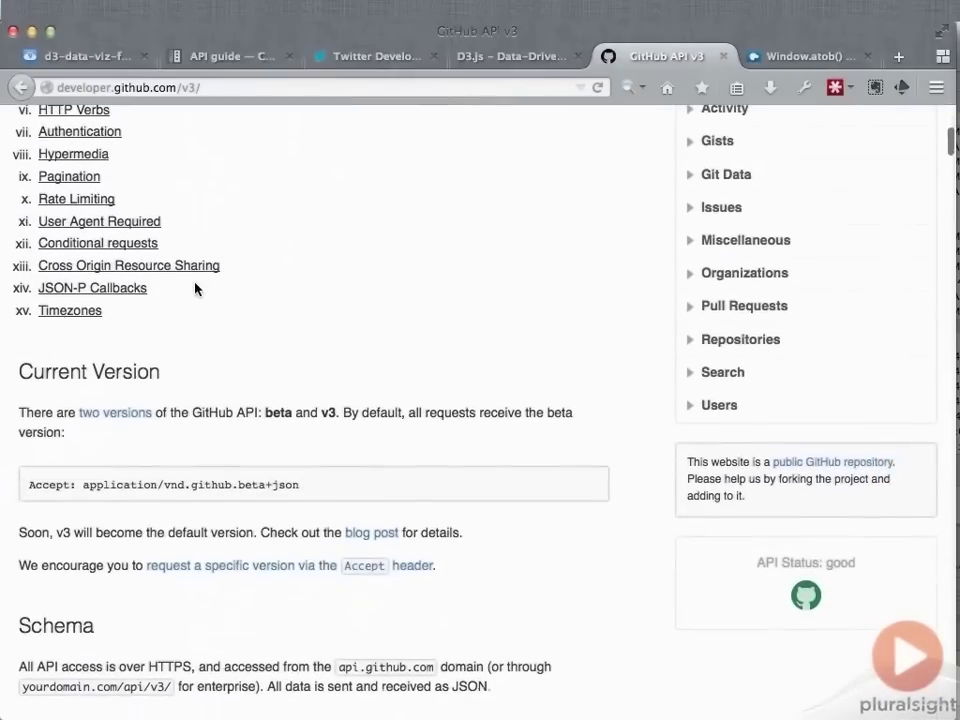
pyautogui.scroll(-4, 196, 288)
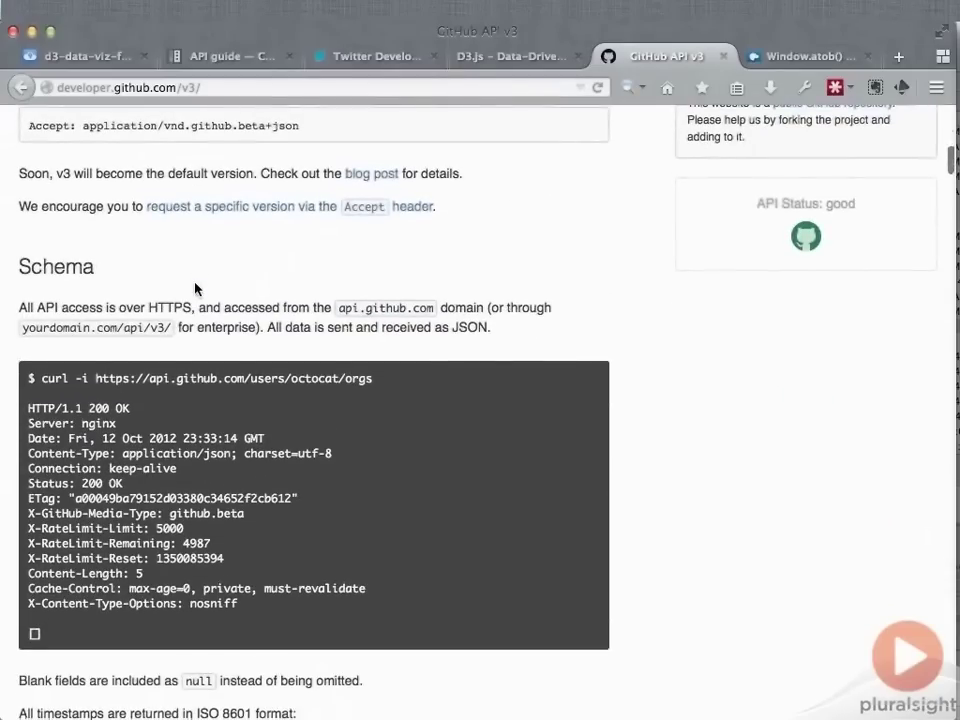
pyautogui.scroll(-20, 196, 288)
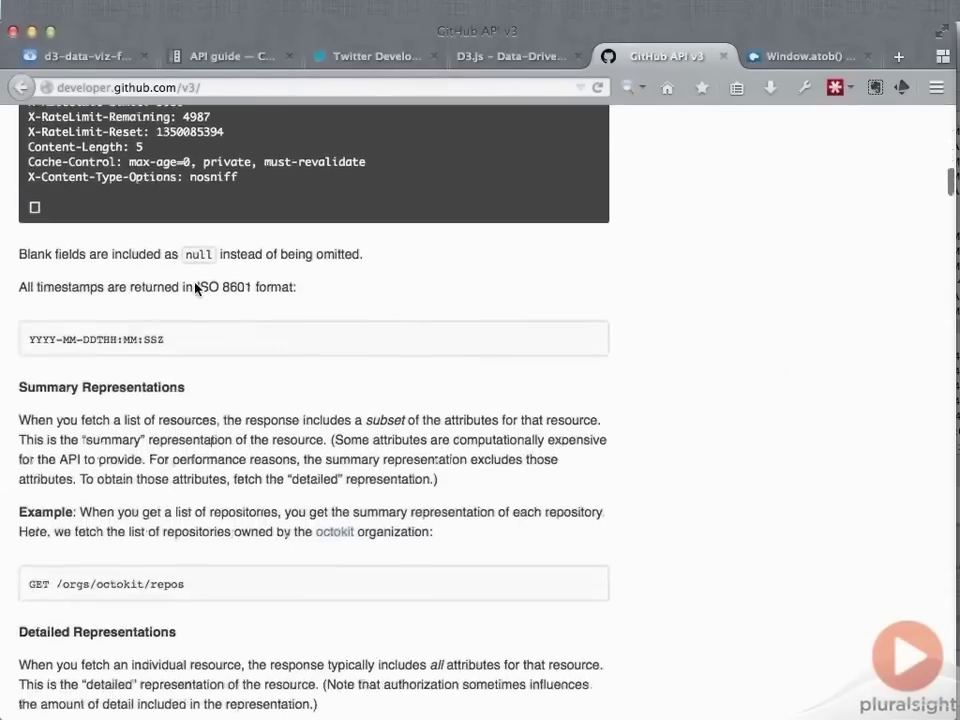
pyautogui.scroll(-8, 196, 288)
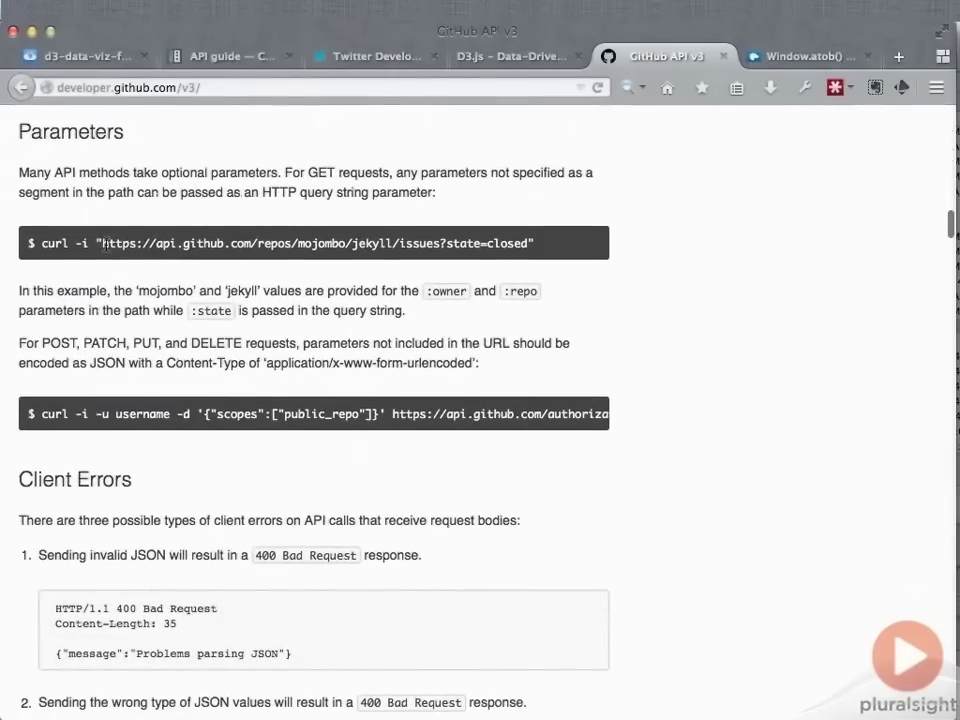
pyautogui.moveTo(101, 243); pyautogui.dragTo(530, 242)
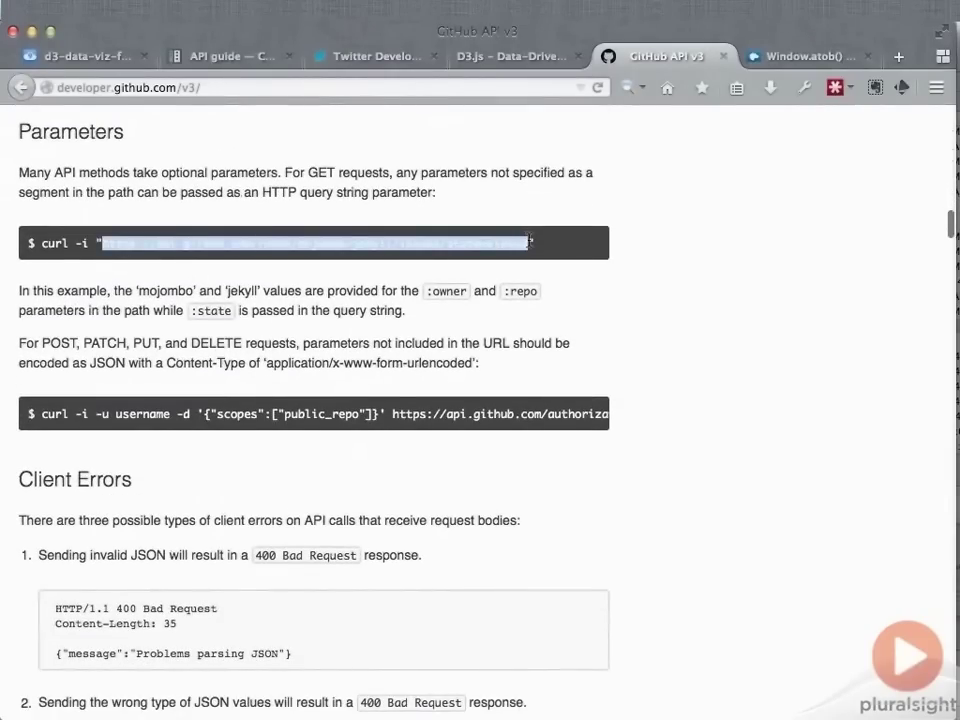
pyautogui.scroll(15, 268, 364)
pyautogui.scroll(-2, 626, 546)
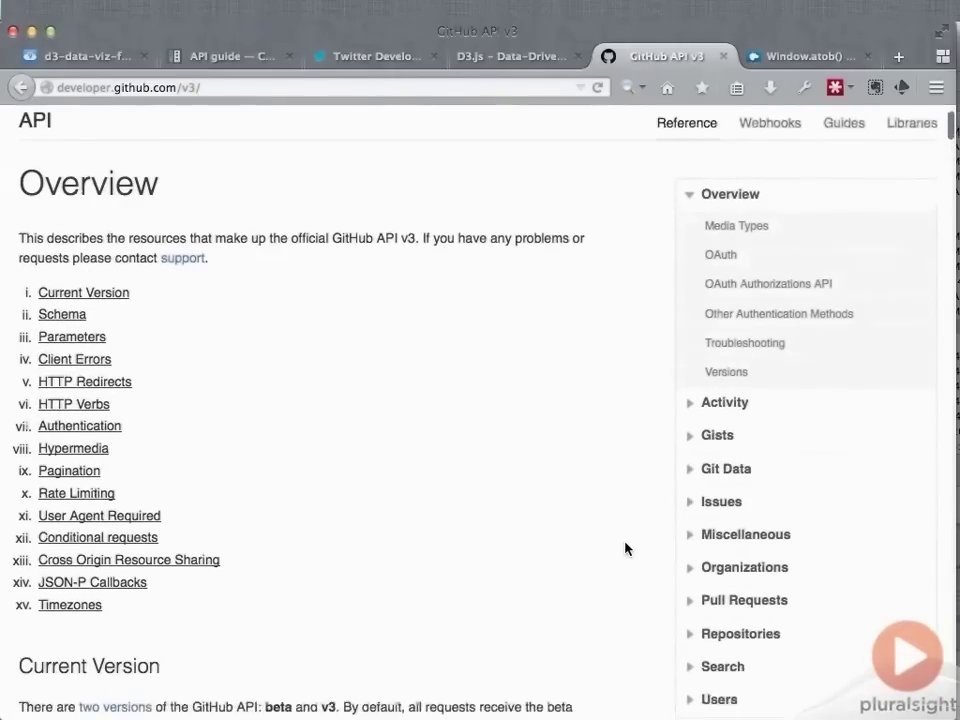
# Open the Git Data reference and jump to the Get a Blob section.
pyautogui.click(726, 452)
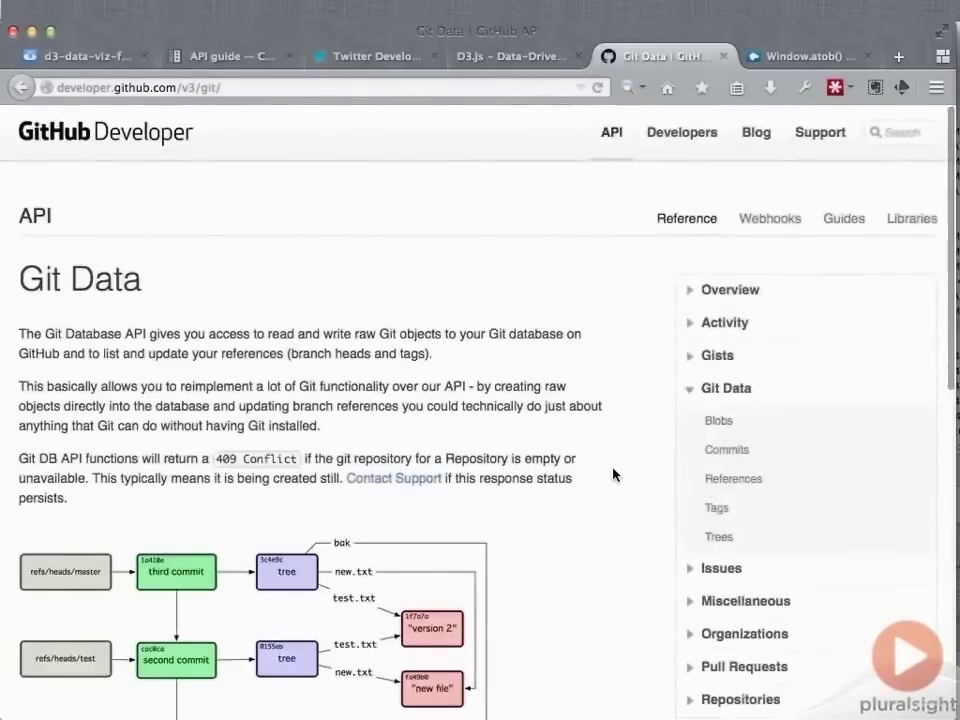
pyautogui.scroll(-1, 620, 450)
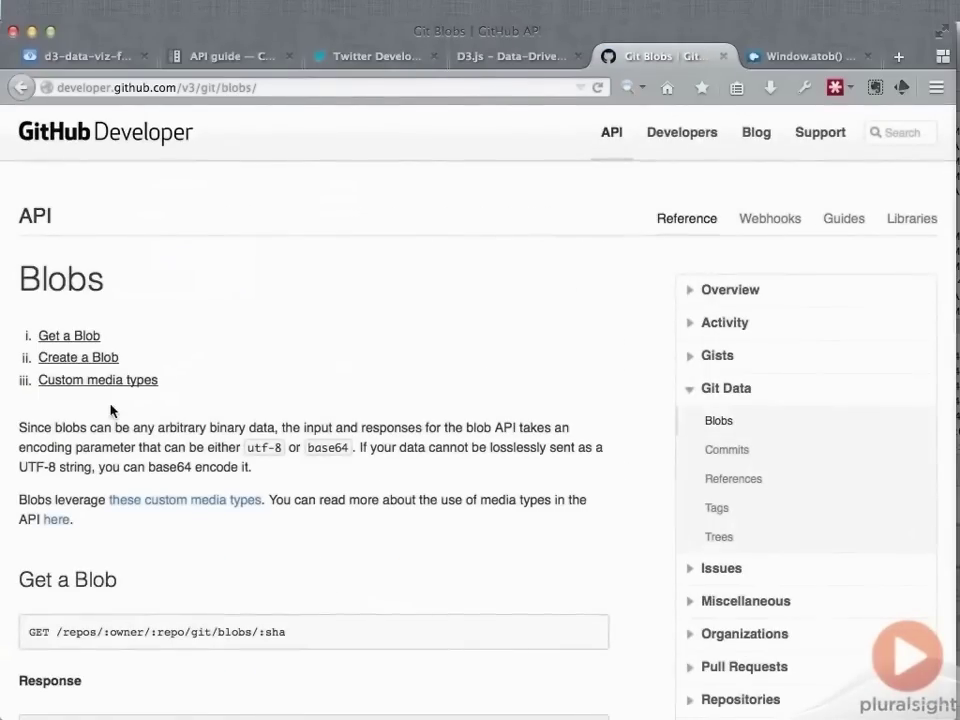
pyautogui.click(88, 337)
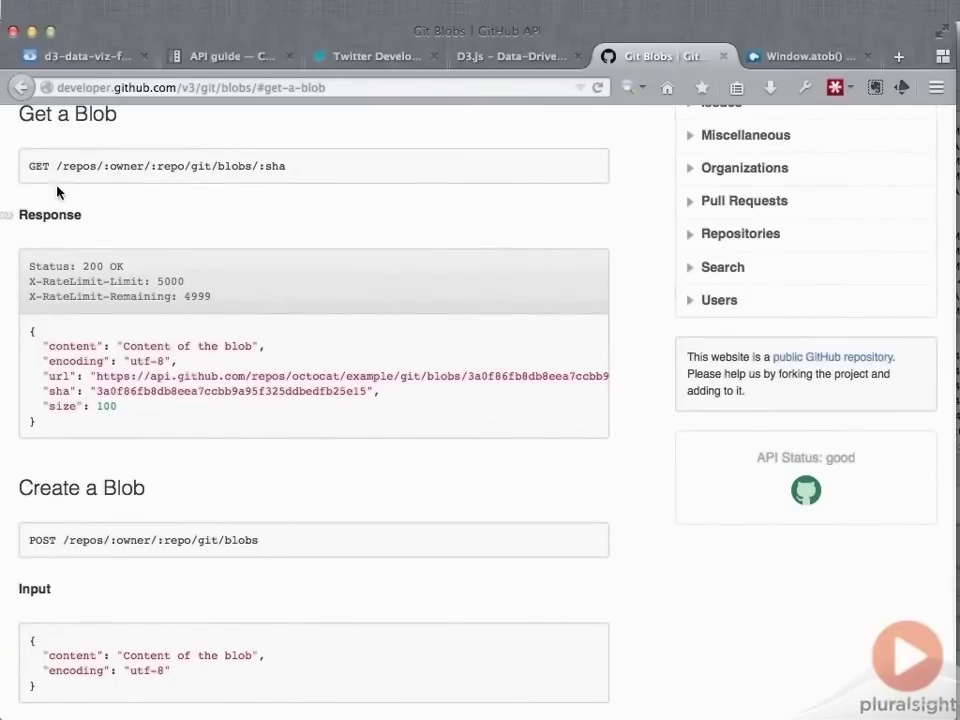
# Highlight the GET /repos/:owner/:repo/git/blobs/:sha path and its /repos and :owner parts.
pyautogui.moveTo(27, 170); pyautogui.dragTo(213, 181)
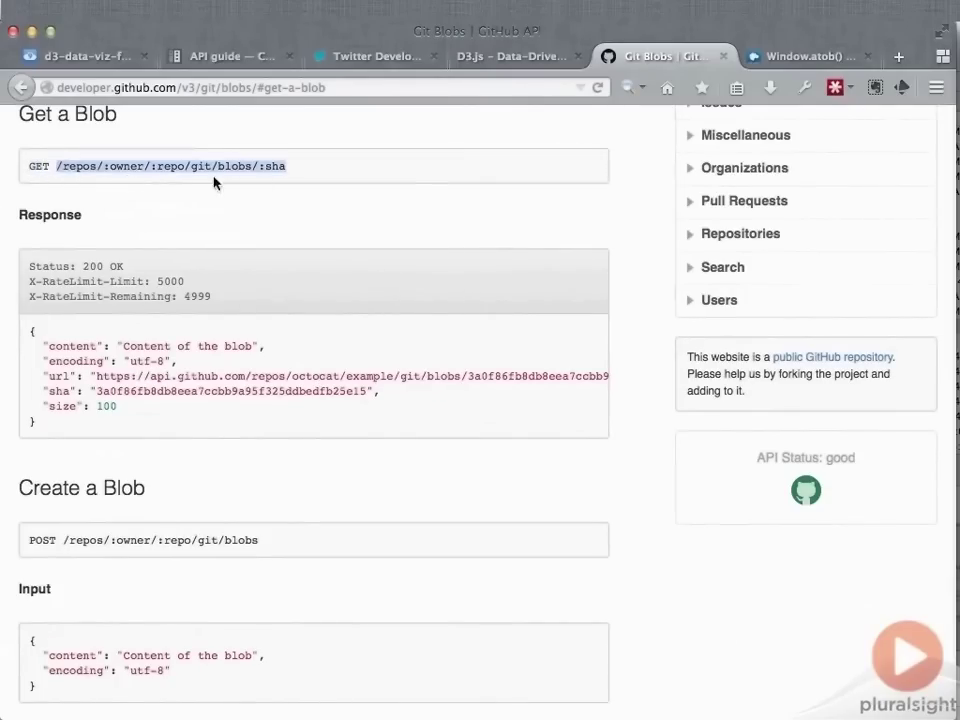
pyautogui.click(315, 171)
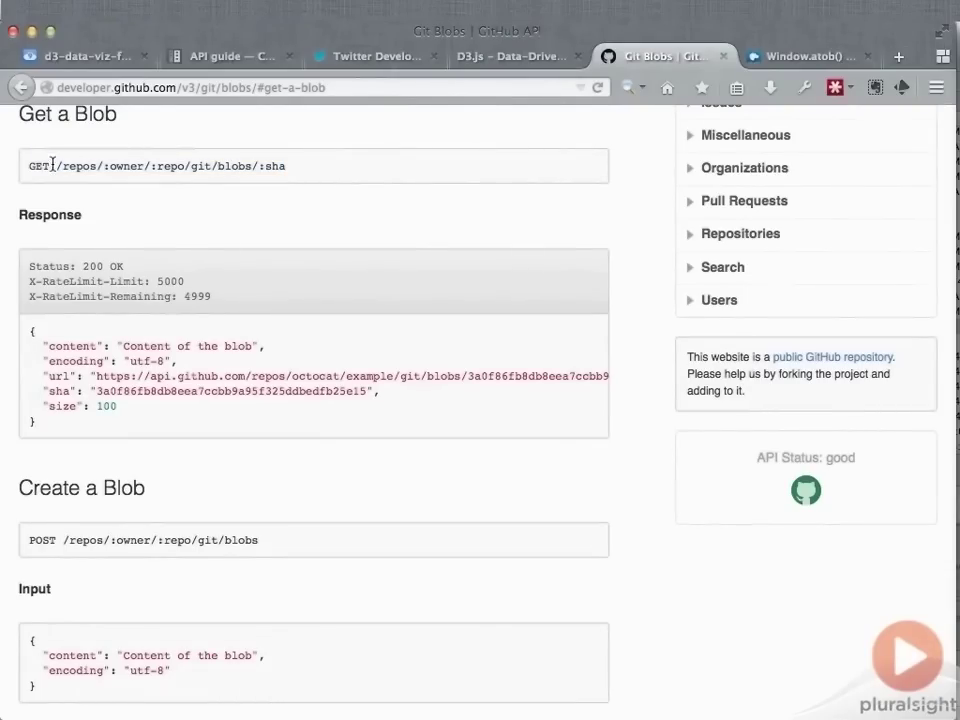
pyautogui.moveTo(57, 167); pyautogui.dragTo(99, 170)
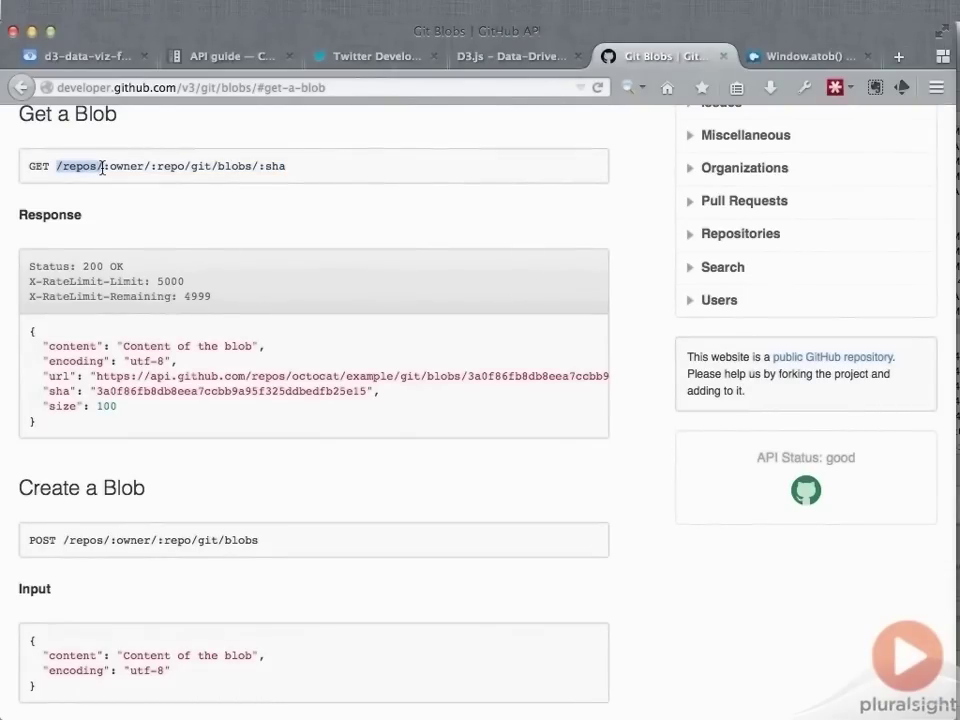
pyautogui.click(107, 167)
pyautogui.moveTo(102, 167); pyautogui.dragTo(259, 167)
pyautogui.click(150, 167)
pyautogui.click(261, 168)
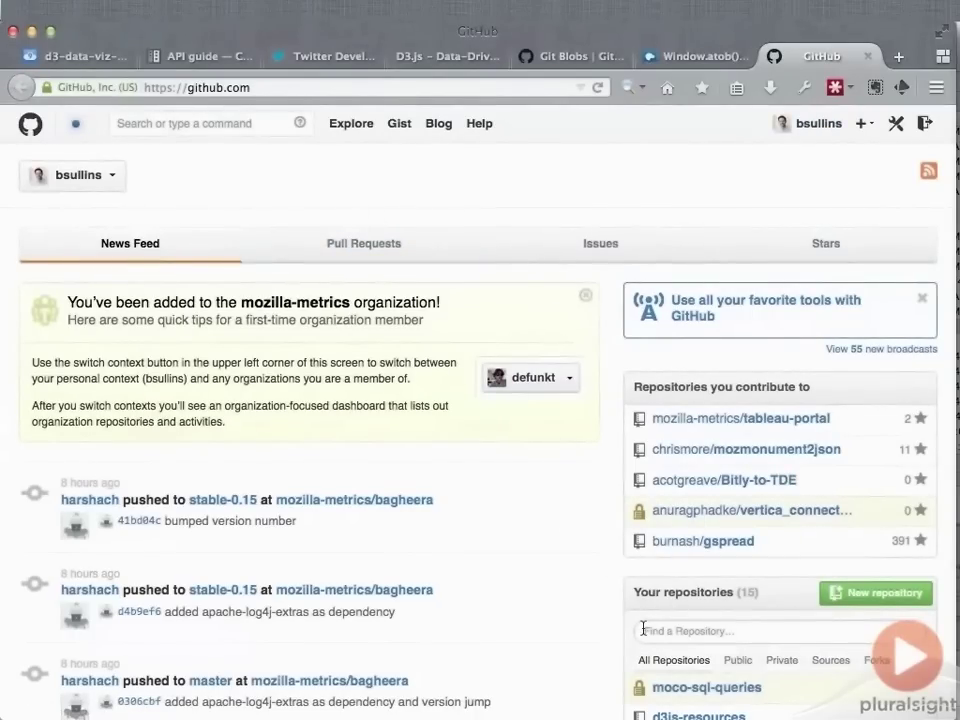
# Open d3js-resources from Your repositories on the GitHub dashboard.
pyautogui.scroll(-5, 700, 593)
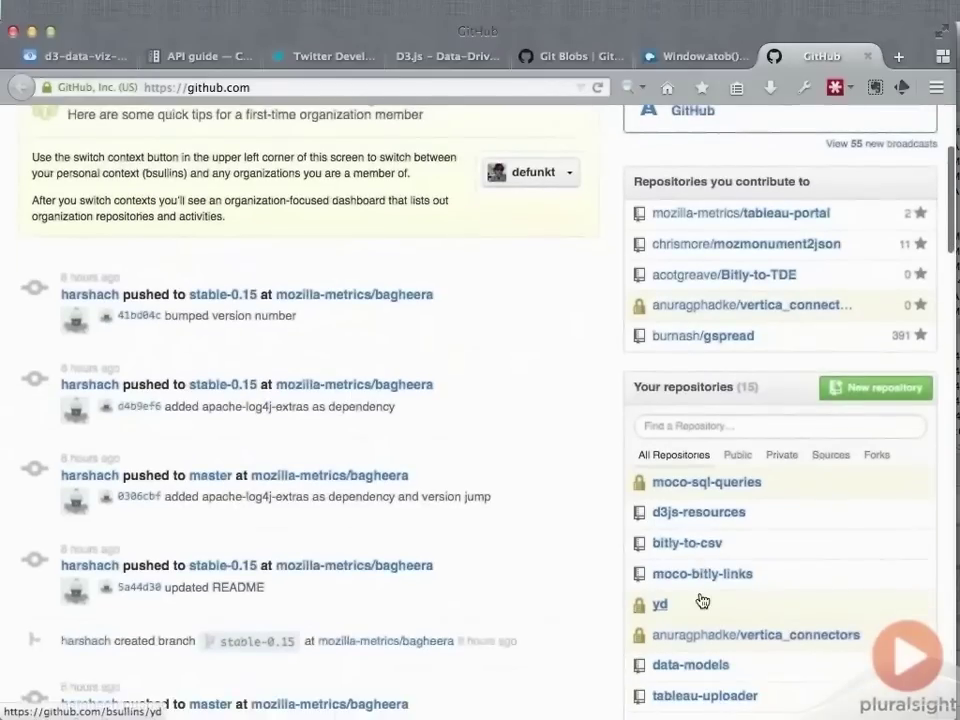
pyautogui.click(700, 484)
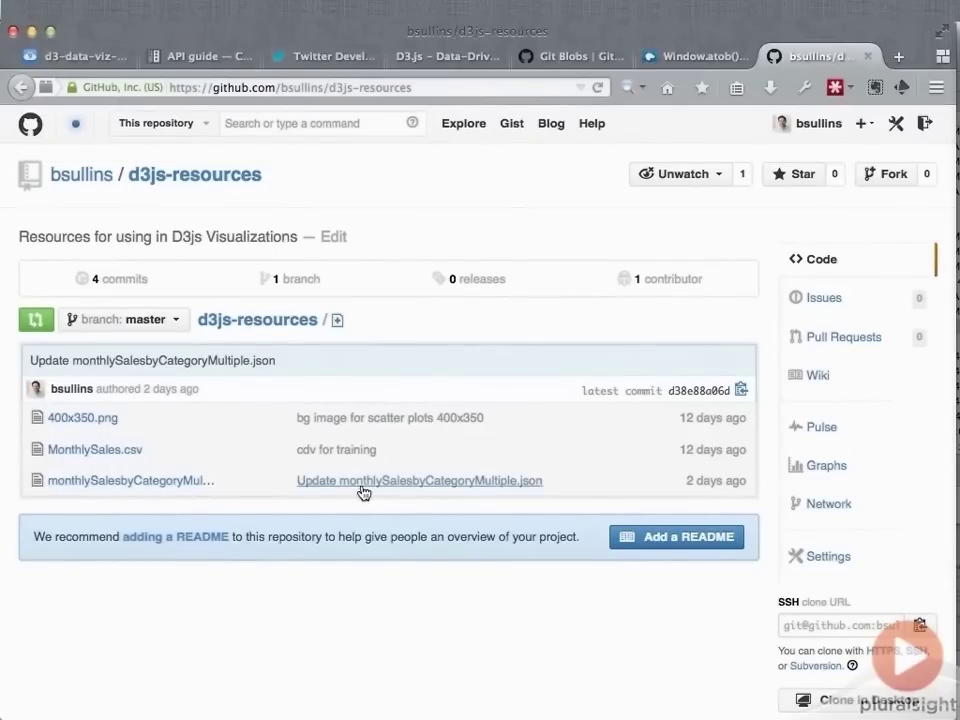
pyautogui.click(146, 484)
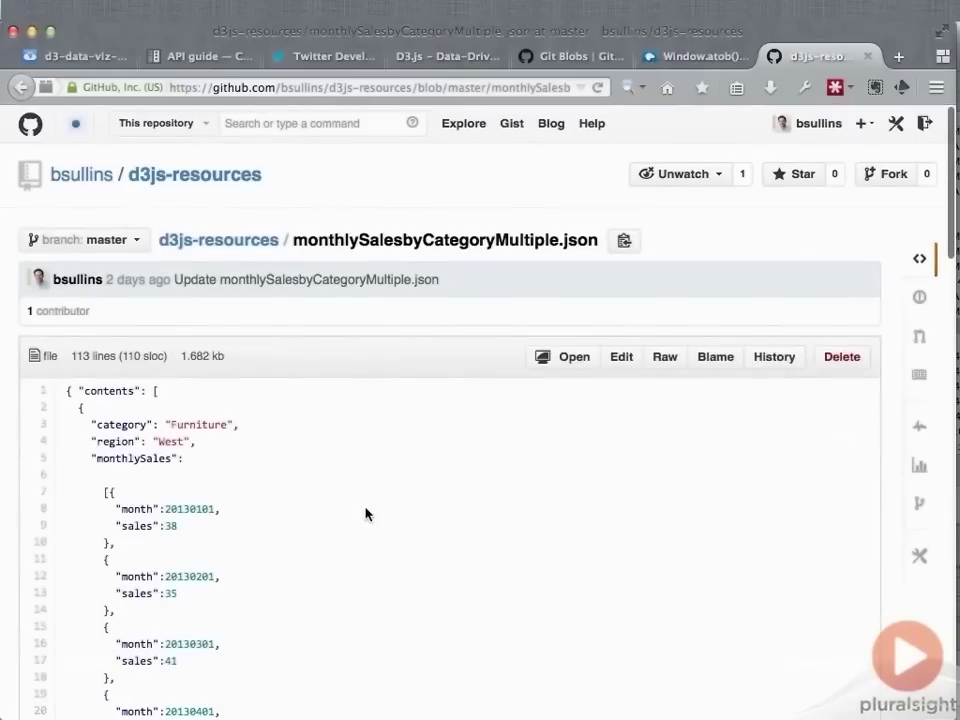
pyautogui.scroll(-2, 366, 514)
pyautogui.scroll(-10, 366, 514)
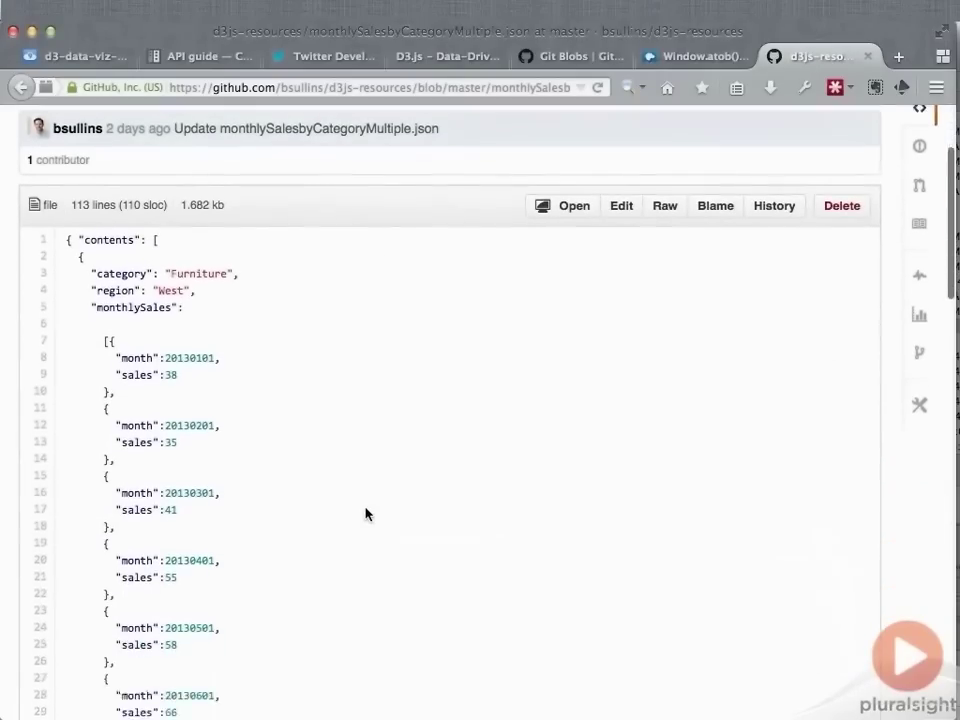
pyautogui.scroll(-13, 366, 514)
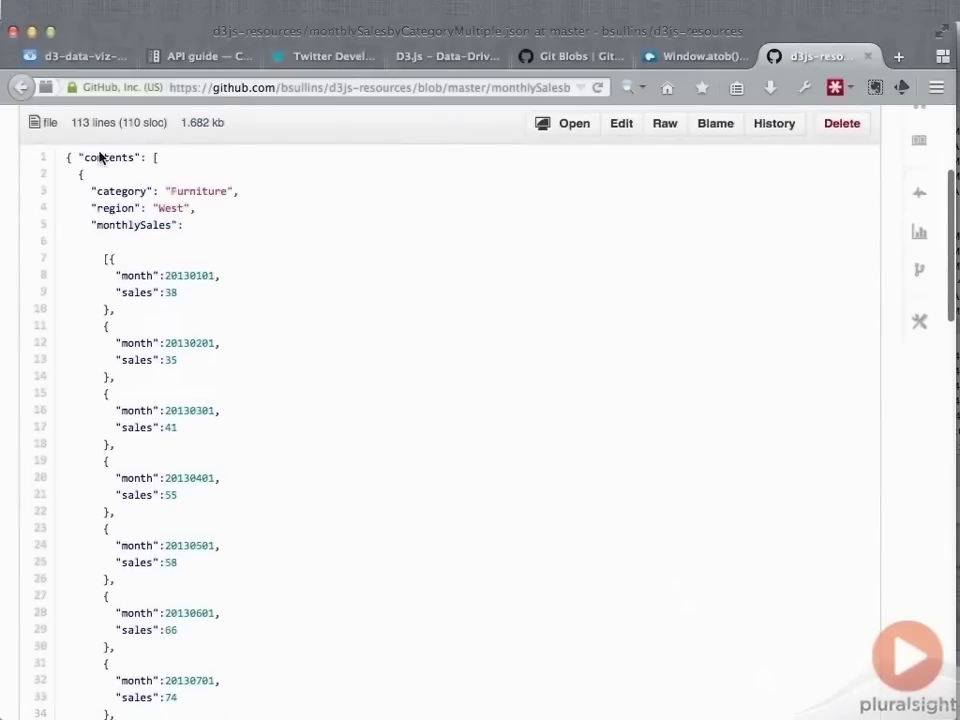
pyautogui.doubleClick(101, 157)
pyautogui.doubleClick(126, 190)
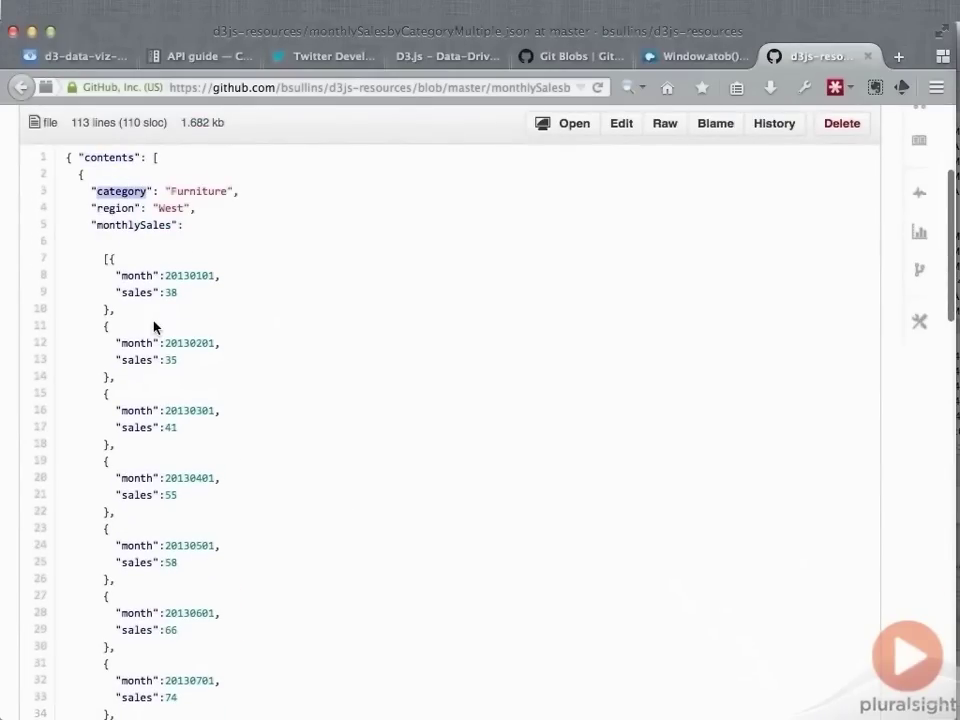
pyautogui.moveTo(98, 259); pyautogui.dragTo(186, 336)
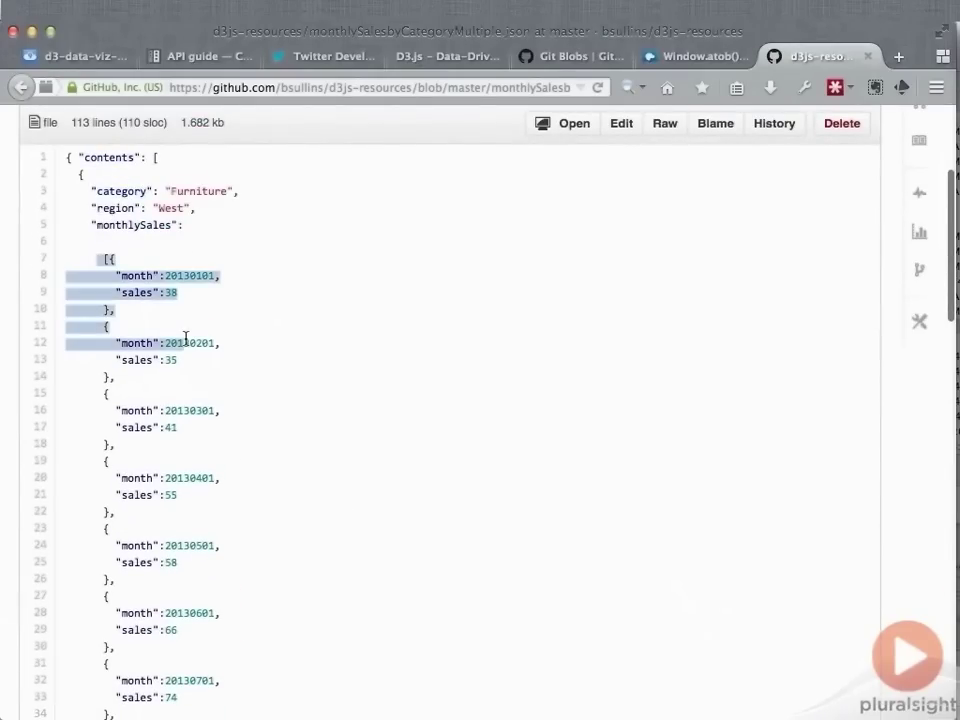
pyautogui.click(191, 324)
pyautogui.scroll(3, 191, 324)
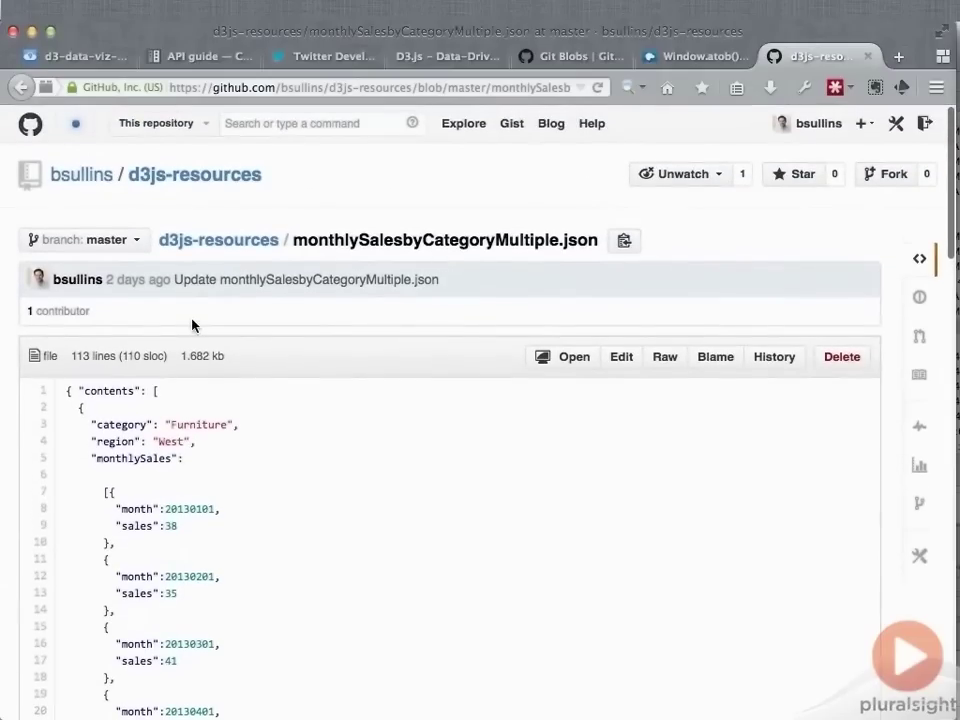
pyautogui.moveTo(449, 289); pyautogui.dragTo(224, 292)
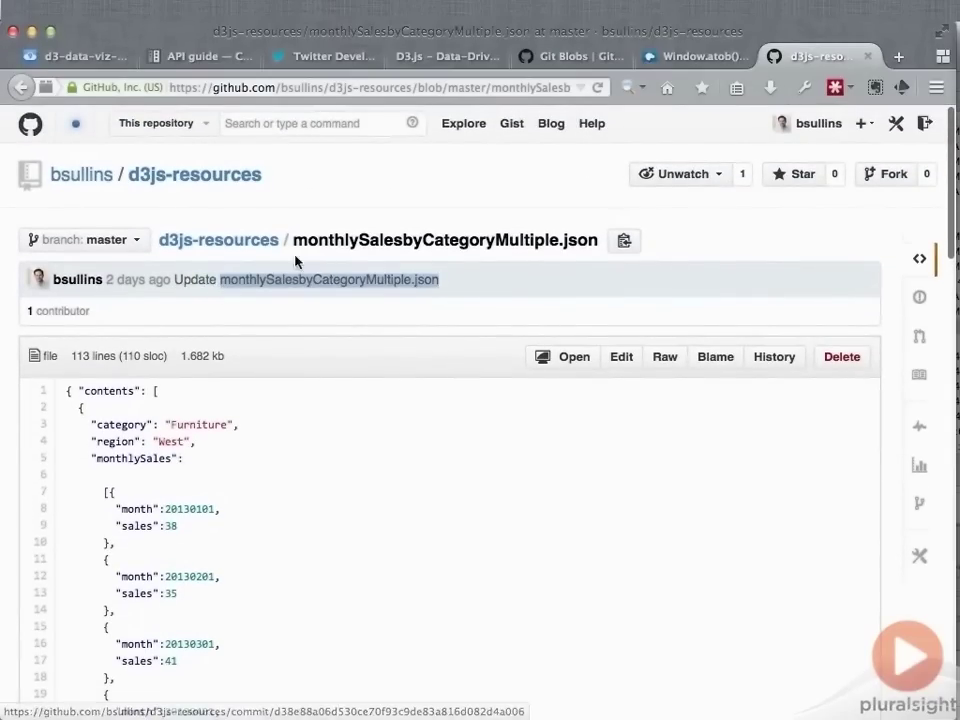
pyautogui.moveTo(293, 241); pyautogui.dragTo(606, 248)
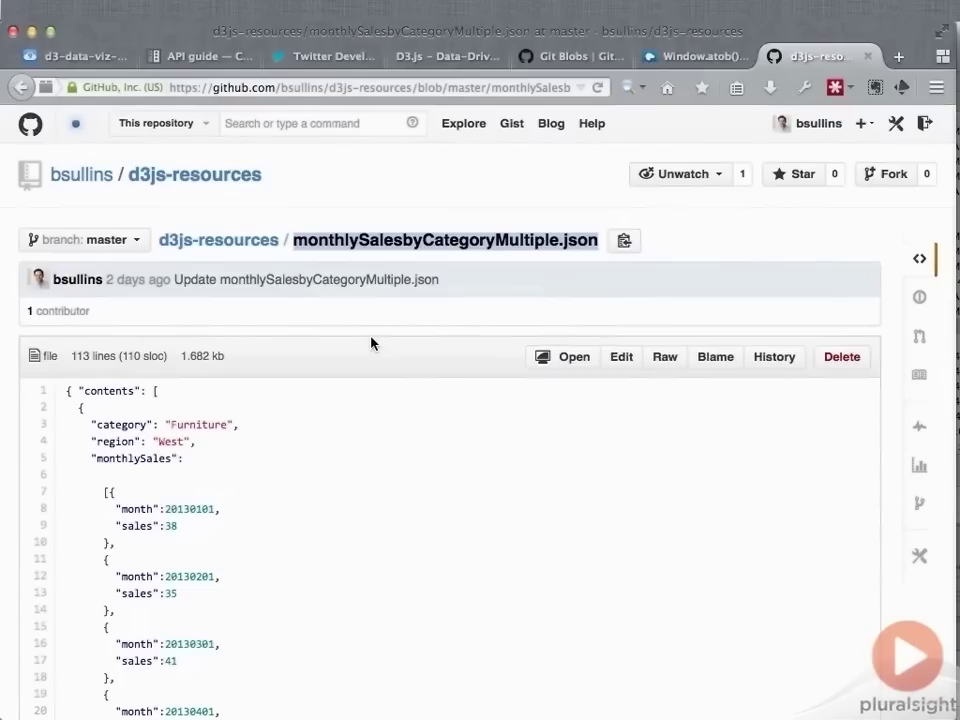
# Change the file URL's host to api.github.com/repos/.
pyautogui.click(234, 88)
pyautogui.press('Left')
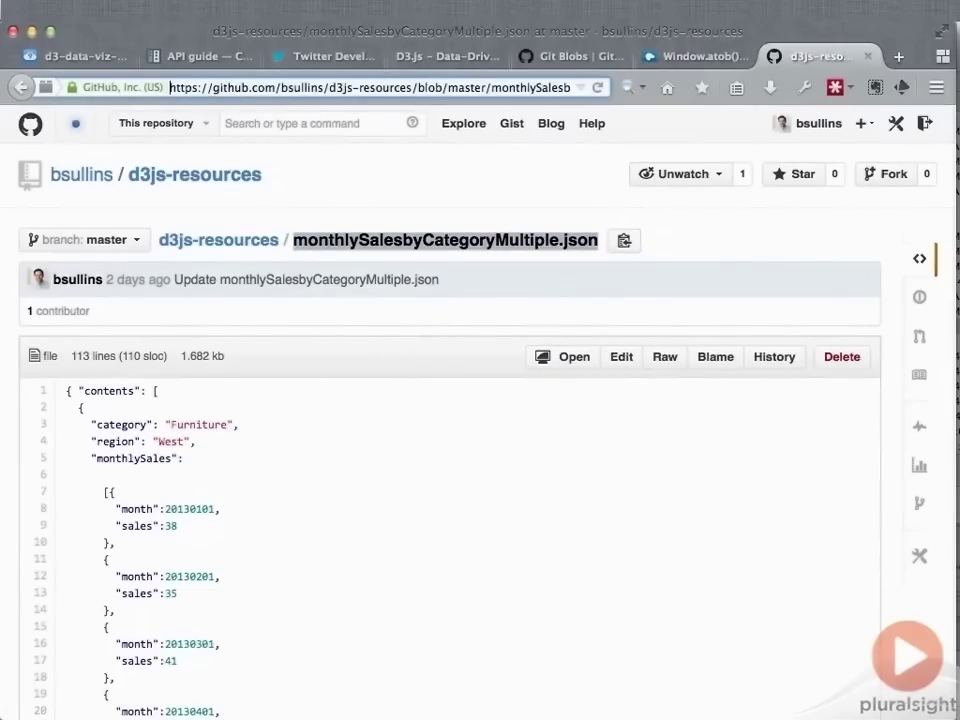
pyautogui.press('Right')
pyautogui.press('Right')
pyautogui.press('Right')
pyautogui.press('Right')
pyautogui.press('Right')
pyautogui.press('Right')
pyautogui.press('Right')
pyautogui.write('api.')
pyautogui.press('Right')
pyautogui.press('Right')
pyautogui.press('Right')
pyautogui.press('Right')
pyautogui.press('Right')
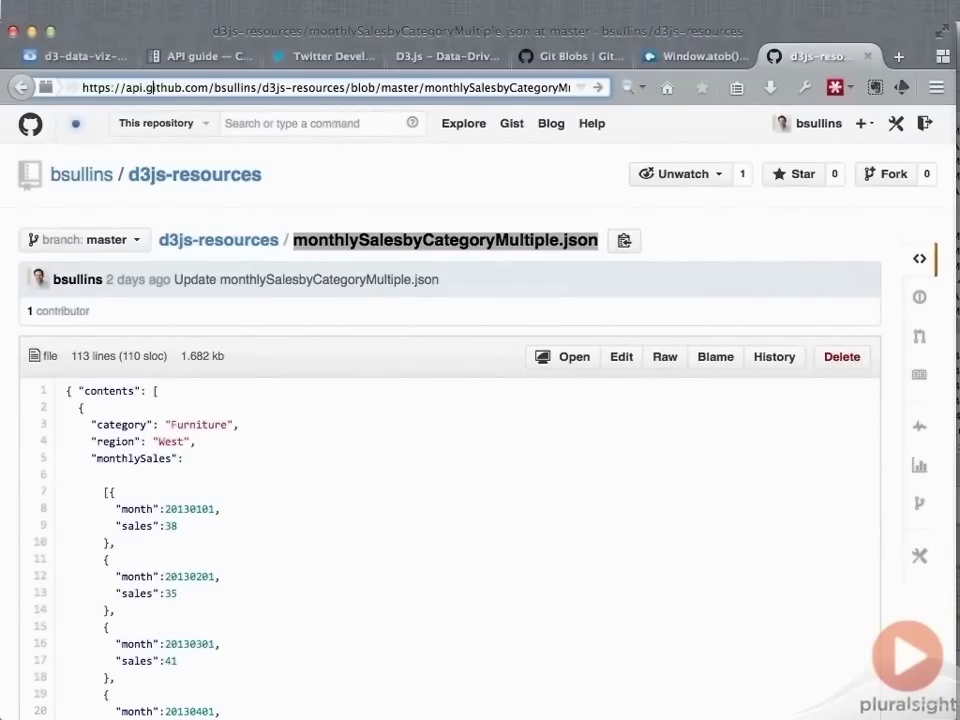
pyautogui.press('Right')
pyautogui.press('Right')
pyautogui.press('Right')
pyautogui.press('Right')
pyautogui.press('Right')
pyautogui.press('Right')
pyautogui.write('repos')
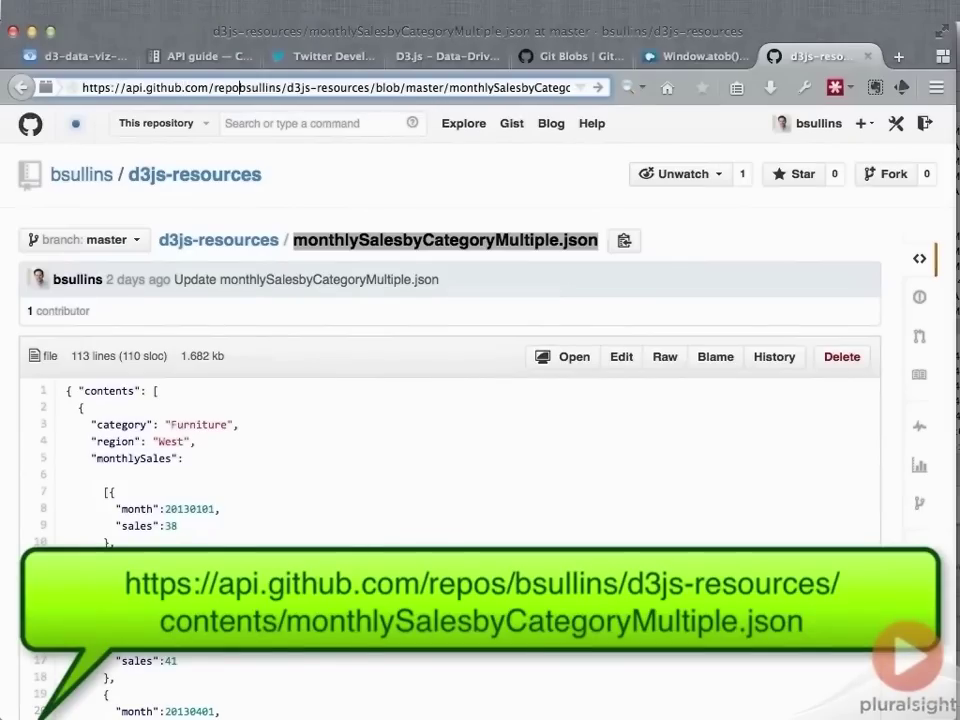
pyautogui.write('/')
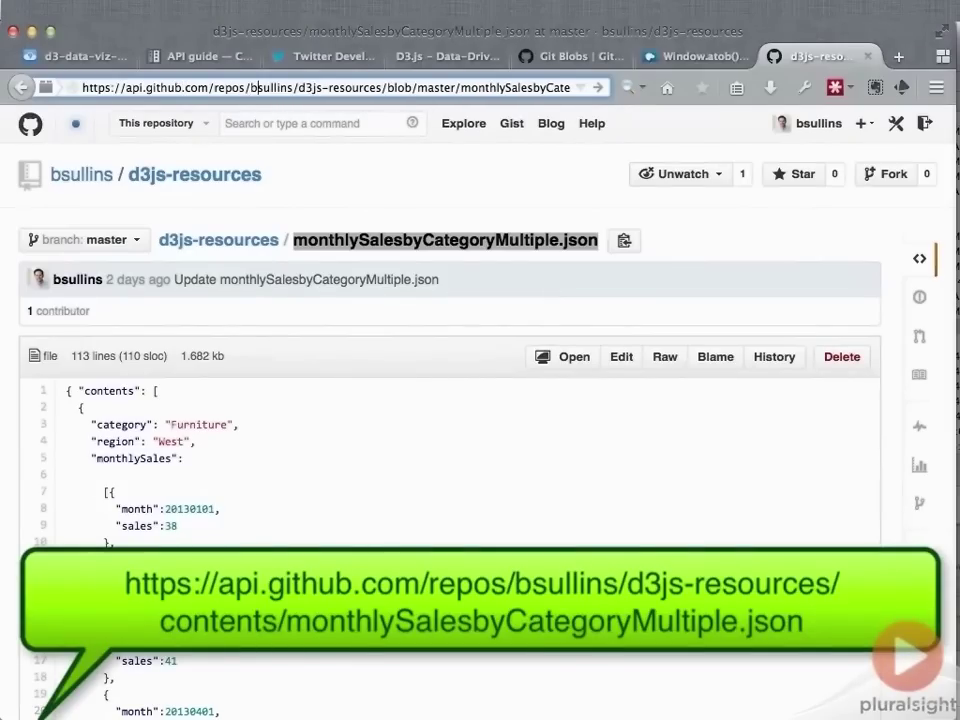
# Replace blob/master/ with contents in the URL and load the API response.
pyautogui.press('Right')
pyautogui.press('Right')
pyautogui.press('Right')
pyautogui.press('Right')
pyautogui.press('Right')
pyautogui.press('Right')
pyautogui.press('Right')
pyautogui.press('Right')
pyautogui.press('Right')
pyautogui.press('Right')
pyautogui.press('Right')
pyautogui.press('Right')
pyautogui.press('Right')
pyautogui.press('Right')
pyautogui.press('Right')
pyautogui.press('Right')
pyautogui.press('Right')
pyautogui.press('Right')
pyautogui.press('Right')
pyautogui.hotkey('shift', 'Right')
pyautogui.hotkey('shift', 'Right')
pyautogui.hotkey('shift', 'Right')
pyautogui.hotkey('shift', 'Right')
pyautogui.write('contents')
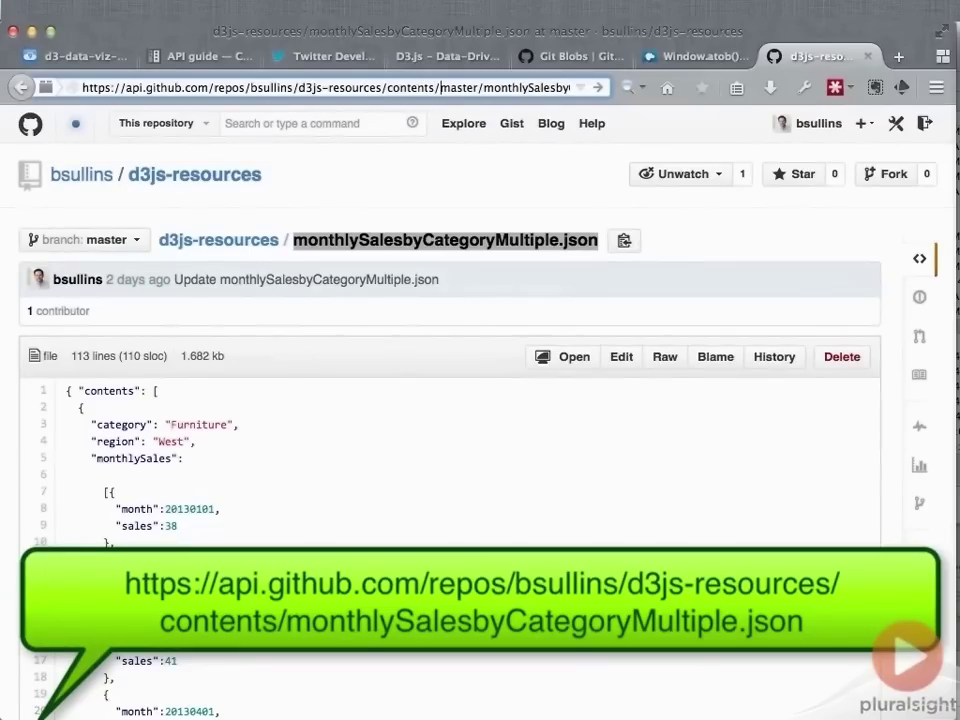
pyautogui.hotkey('shift', 'Right')
pyautogui.hotkey('shift', 'Right')
pyautogui.hotkey('shift', 'Right')
pyautogui.hotkey('shift', 'Right')
pyautogui.hotkey('shift', 'Right')
pyautogui.hotkey('shift', 'Right')
pyautogui.hotkey('shift', 'Right')
pyautogui.press('Delete')
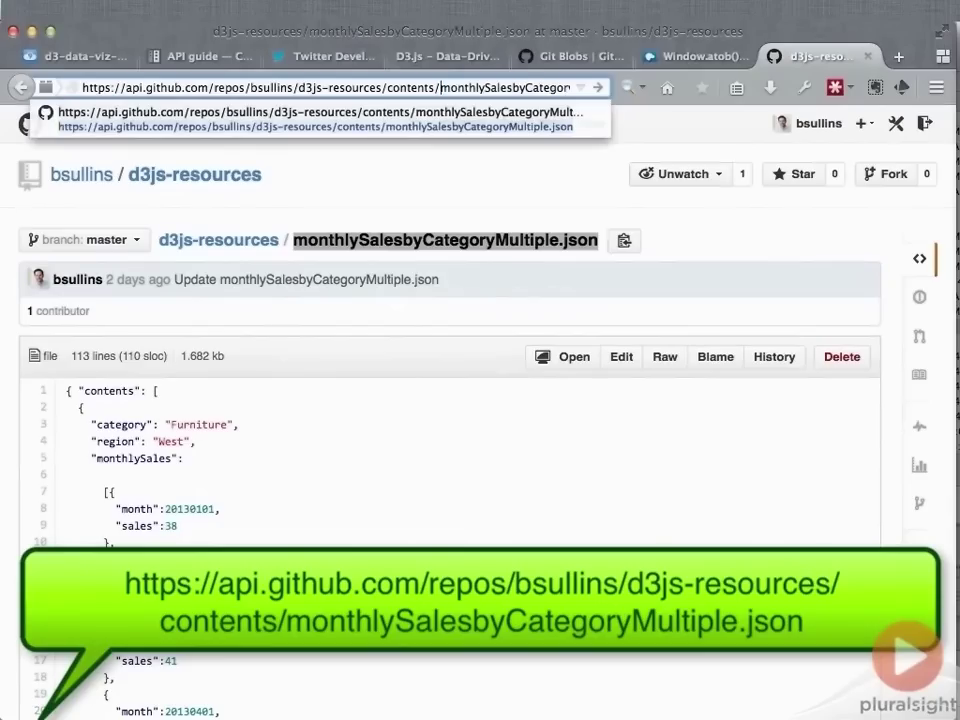
pyautogui.press('Return')
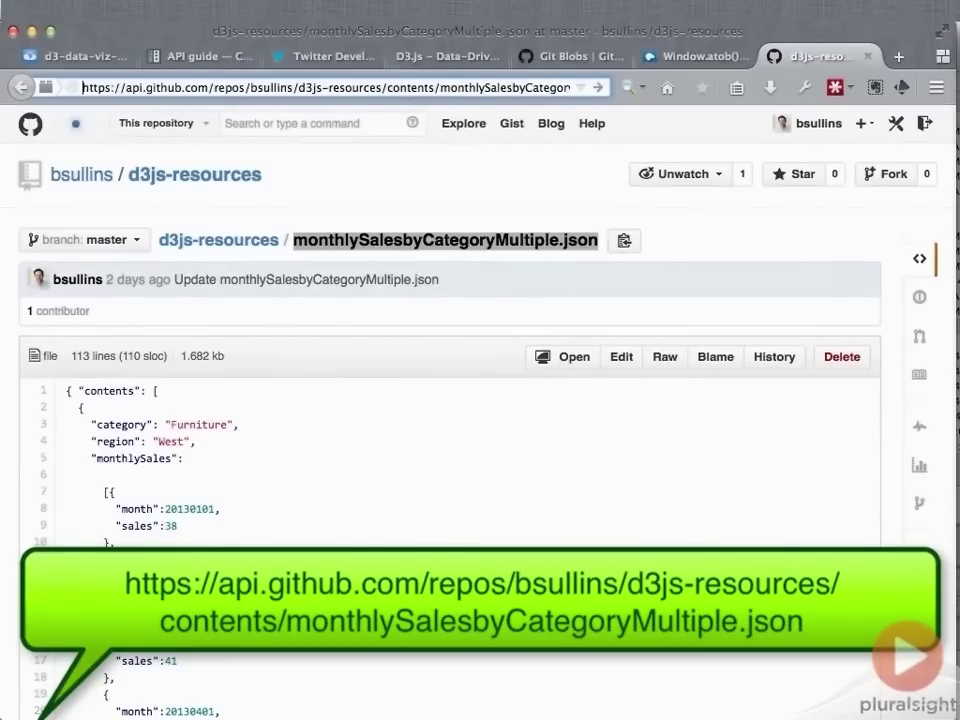
pyautogui.press('End')
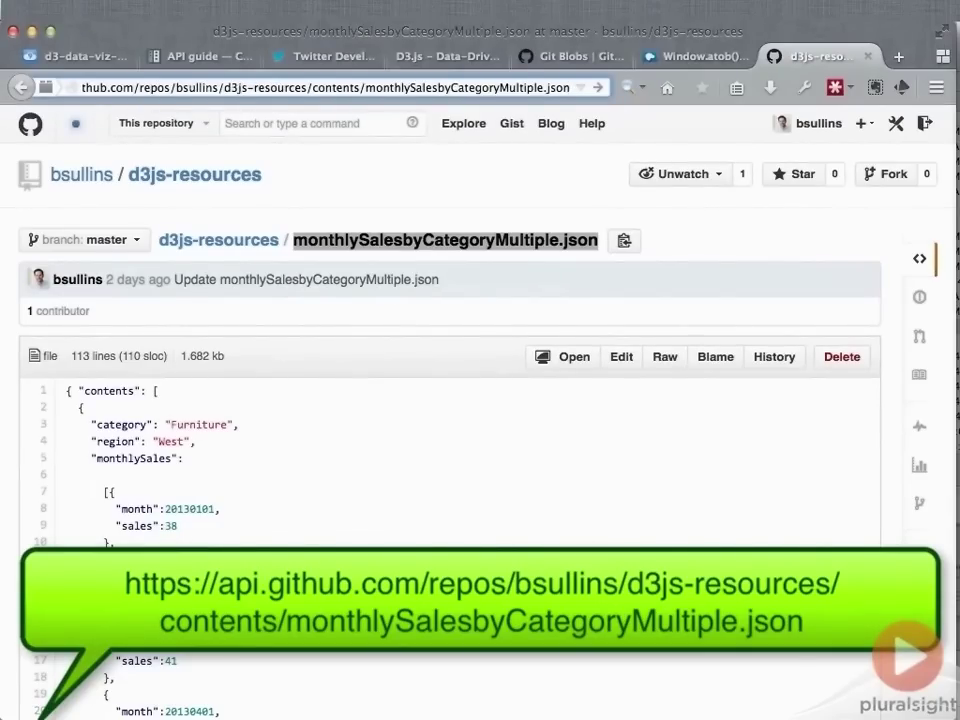
pyautogui.press('Return')
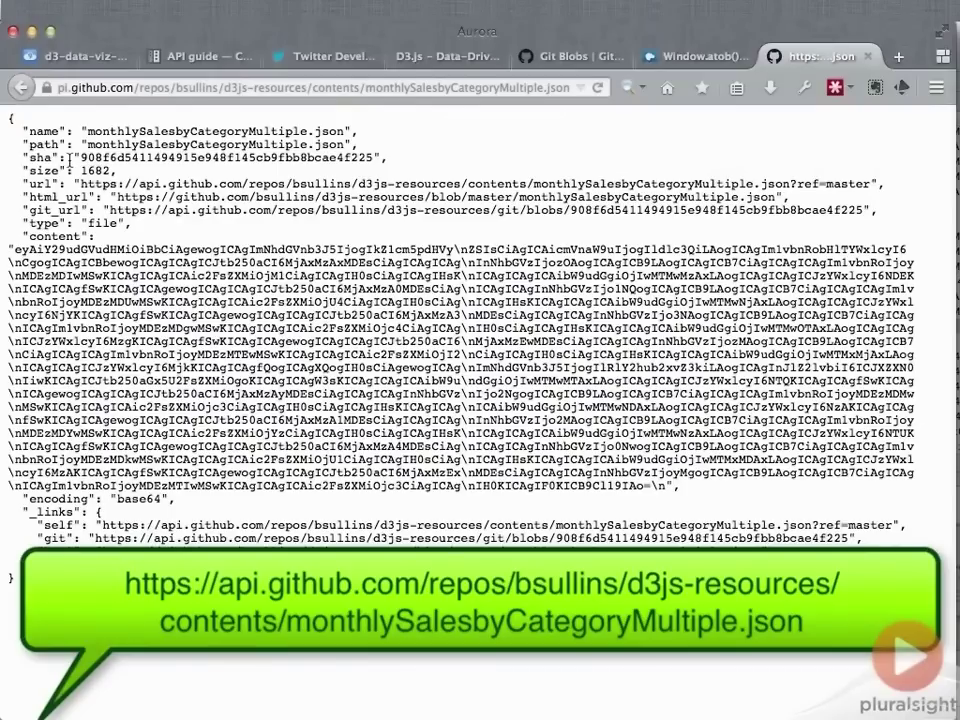
pyautogui.moveTo(22, 130); pyautogui.dragTo(410, 160)
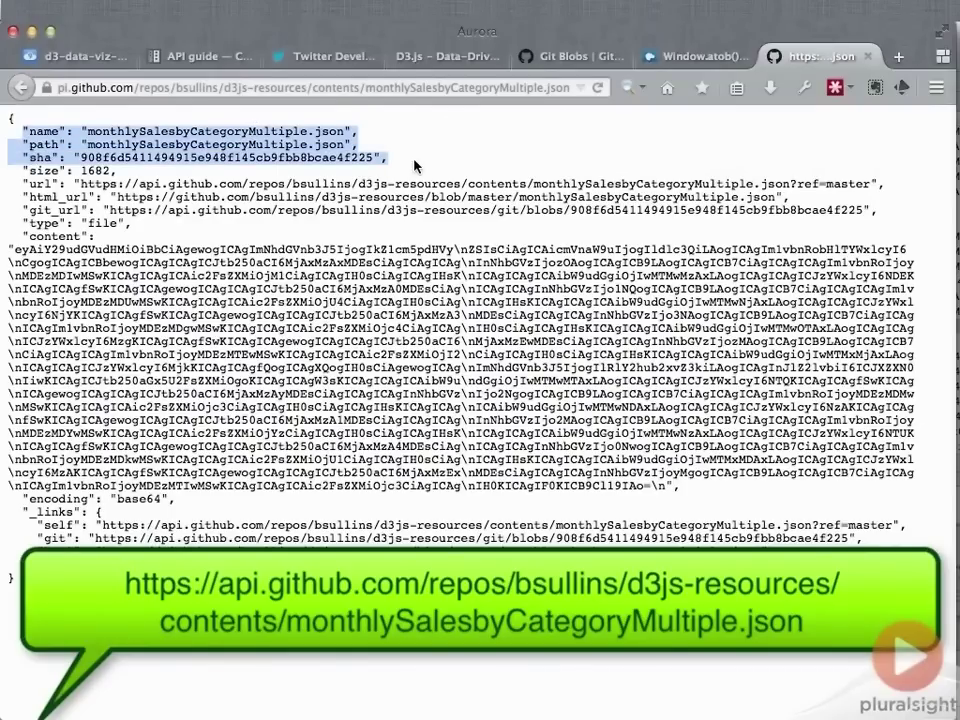
pyautogui.click(270, 170)
pyautogui.doubleClick(270, 157)
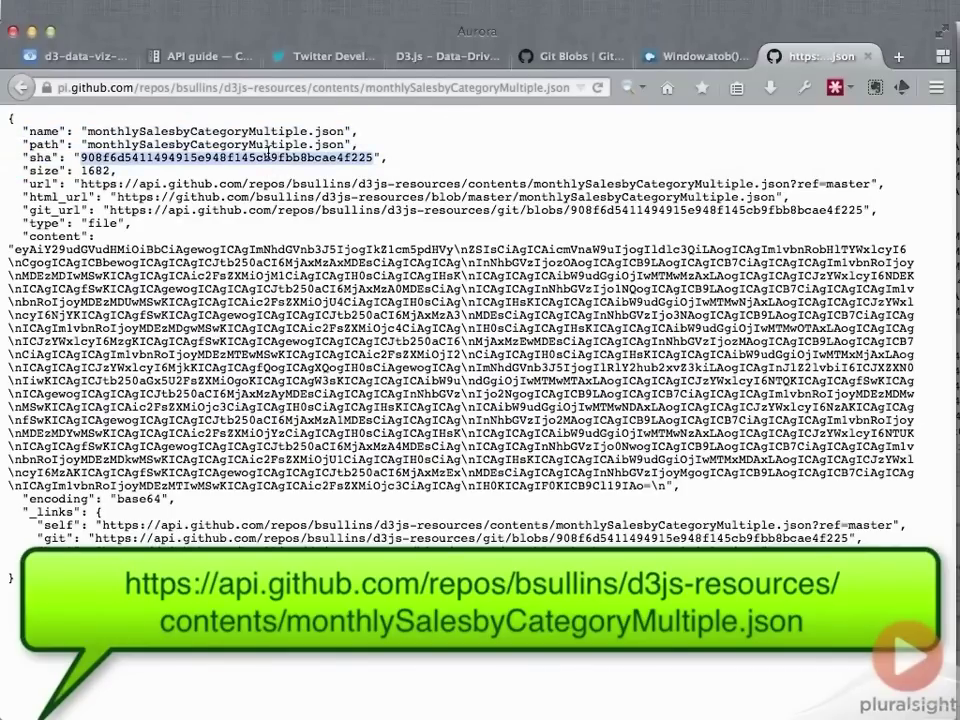
pyautogui.click(22, 183)
pyautogui.moveTo(22, 183); pyautogui.dragTo(130, 223)
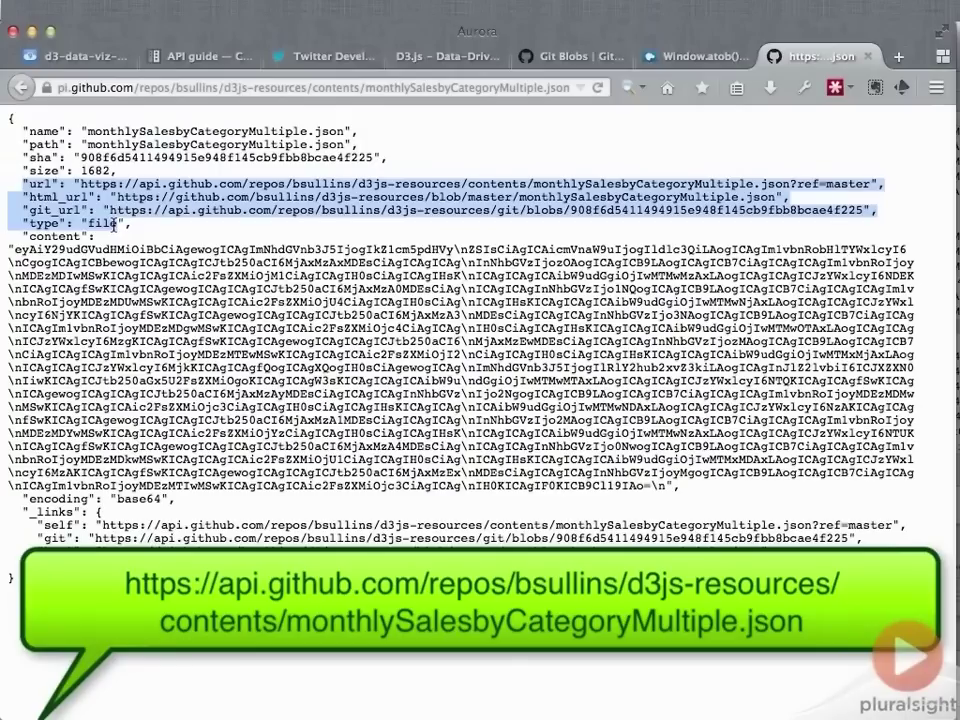
pyautogui.click(84, 224)
pyautogui.moveTo(22, 235); pyautogui.dragTo(105, 240)
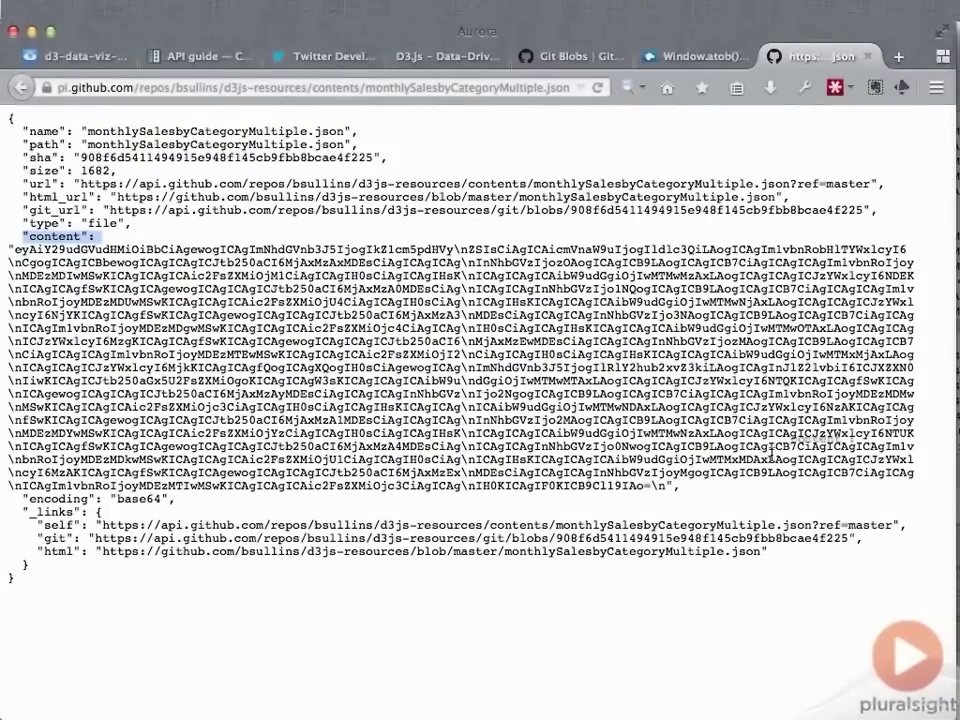
pyautogui.moveTo(773, 449); pyautogui.dragTo(400, 250)
pyautogui.click(424, 252)
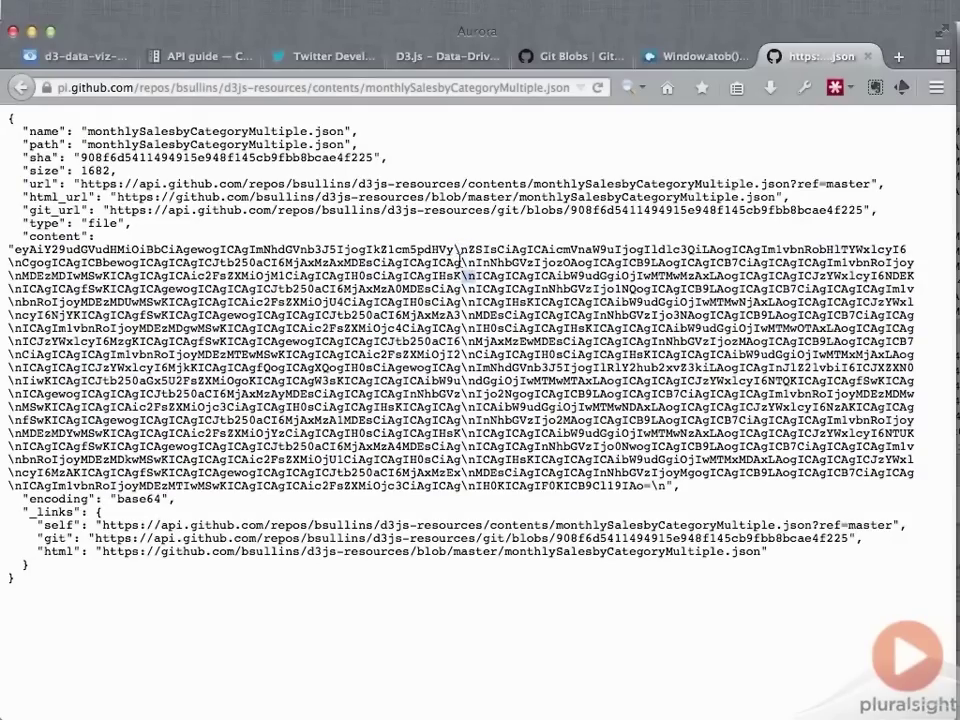
pyautogui.moveTo(199, 249); pyautogui.dragTo(695, 460)
pyautogui.moveTo(460, 301); pyautogui.dragTo(390, 262)
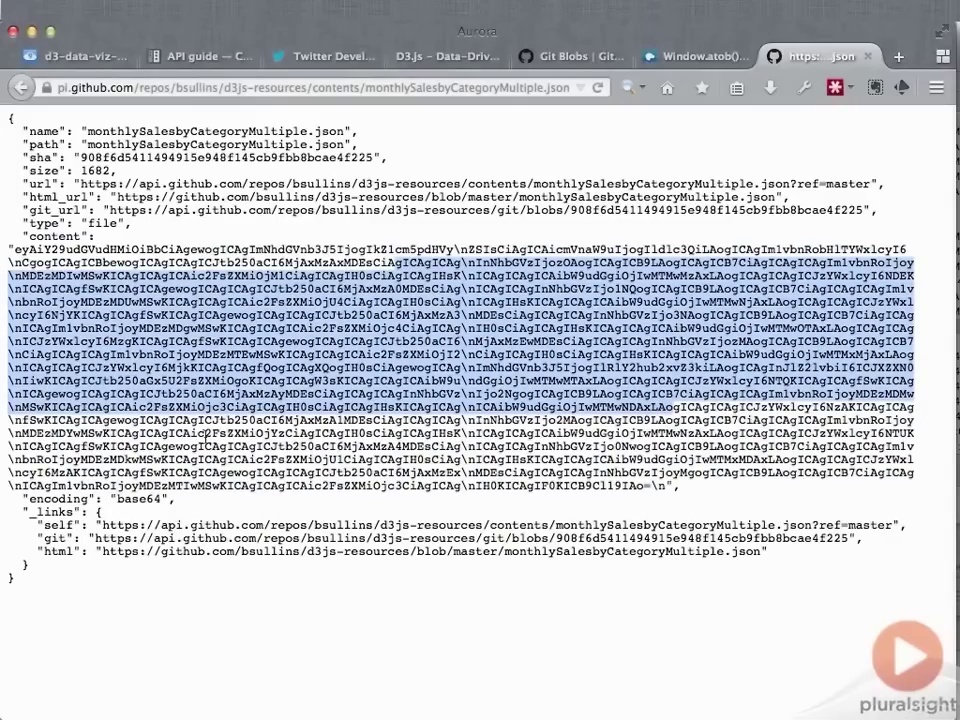
pyautogui.click(55, 375)
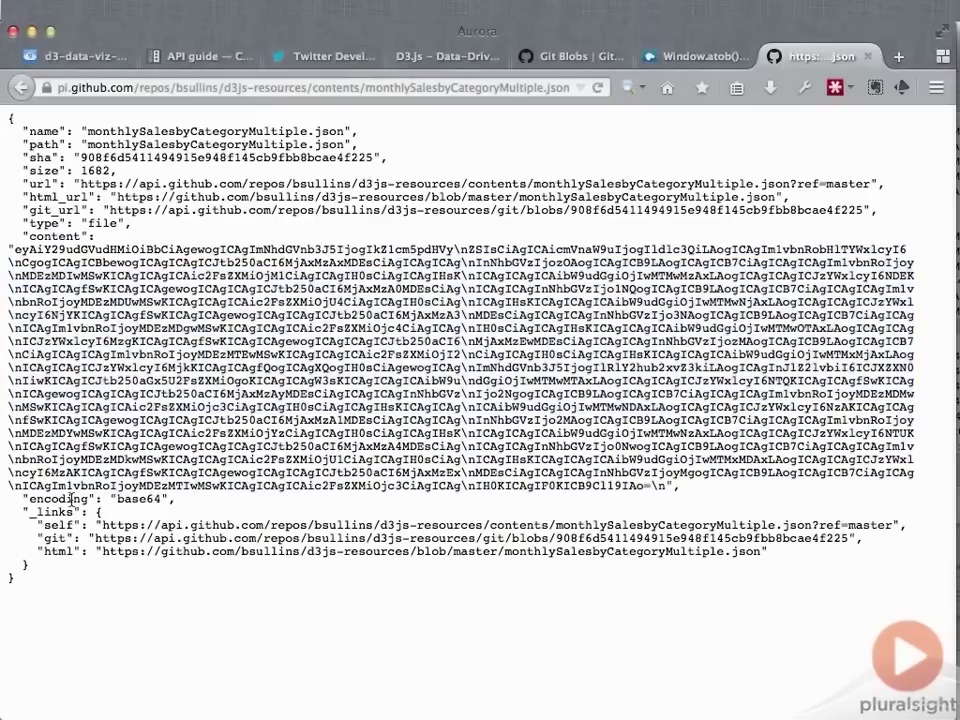
pyautogui.doubleClick(152, 498)
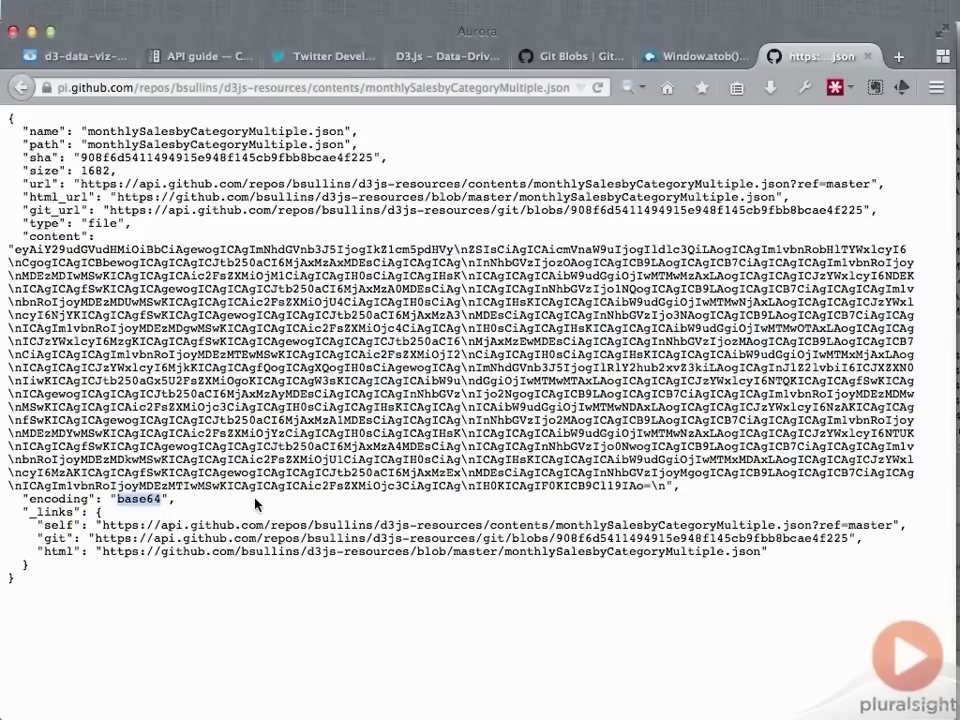